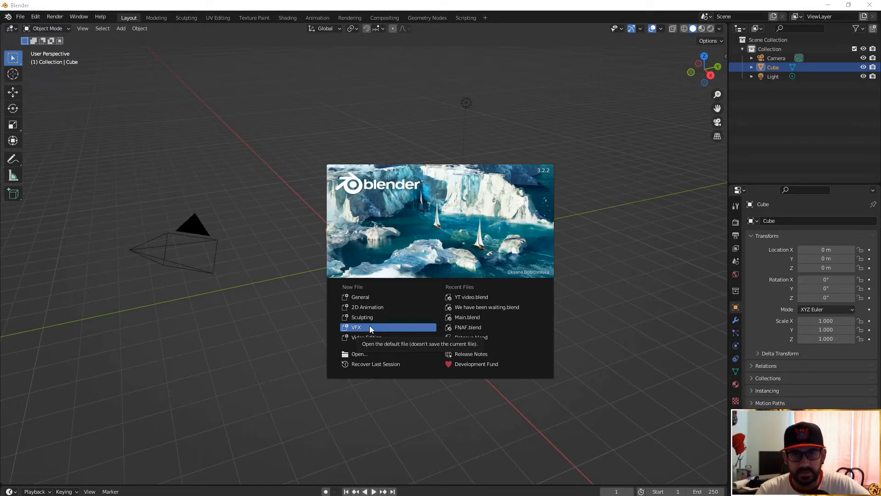
Switch to the web browser and look at the Canva home page and the Sketchfab SketchUp models page.
{"action": "mouse_move", "coordinate": [371, 495]}
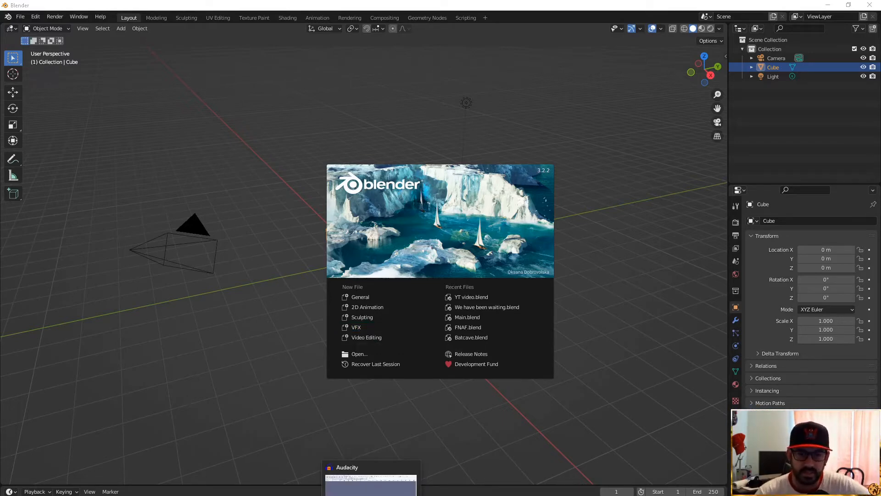
{"action": "left_click", "coordinate": [372, 488]}
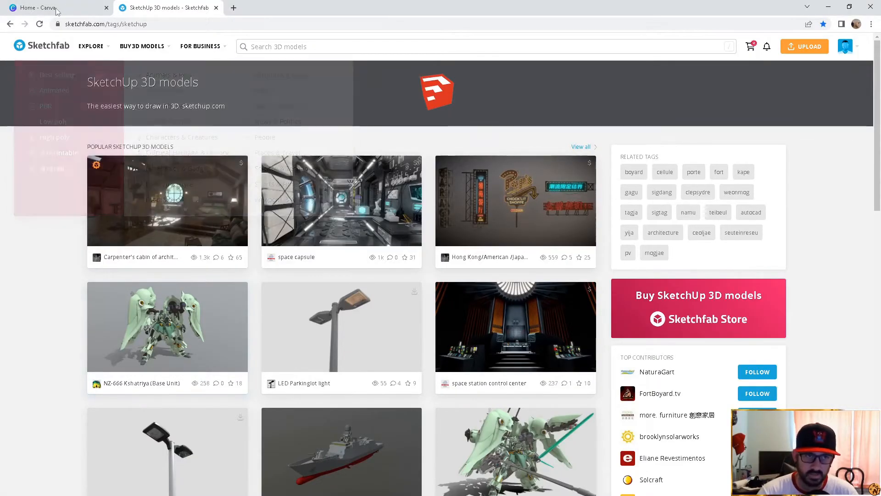
{"action": "left_click", "coordinate": [64, 12]}
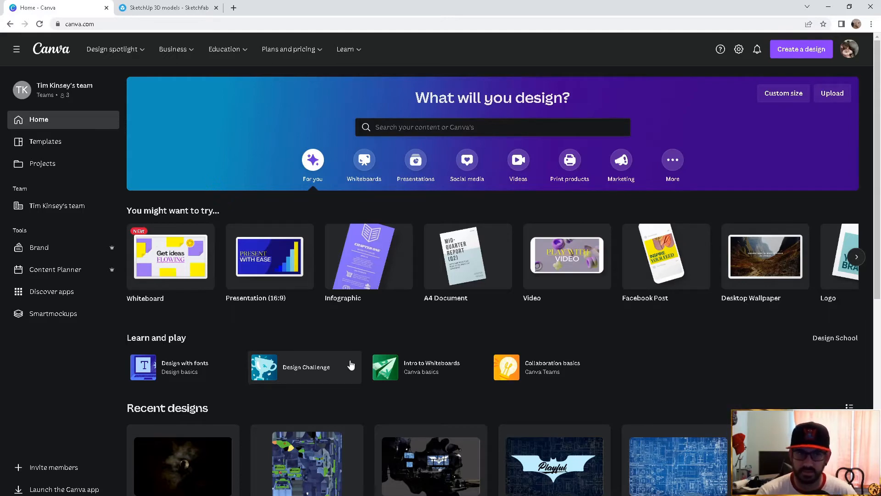
{"action": "left_click", "coordinate": [138, 5]}
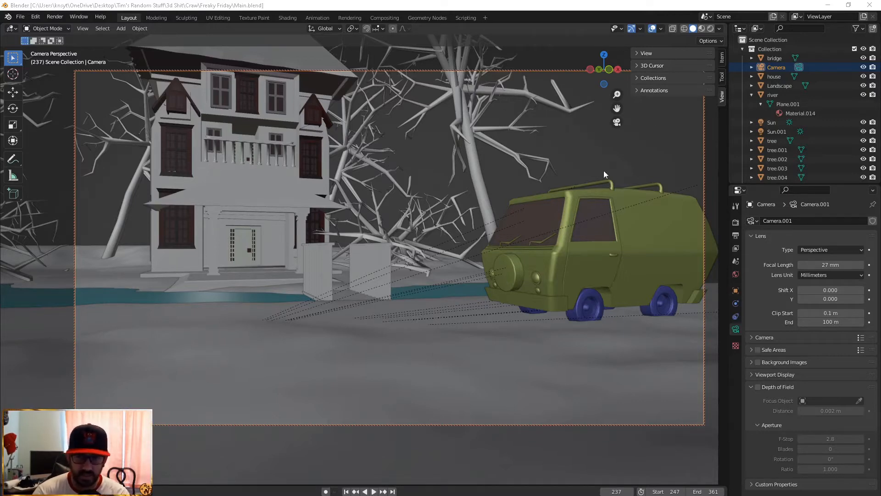
Turn off the Camera to View lock, check the scene from outside the camera, and return to the camera view.
{"action": "left_click", "coordinate": [637, 53]}
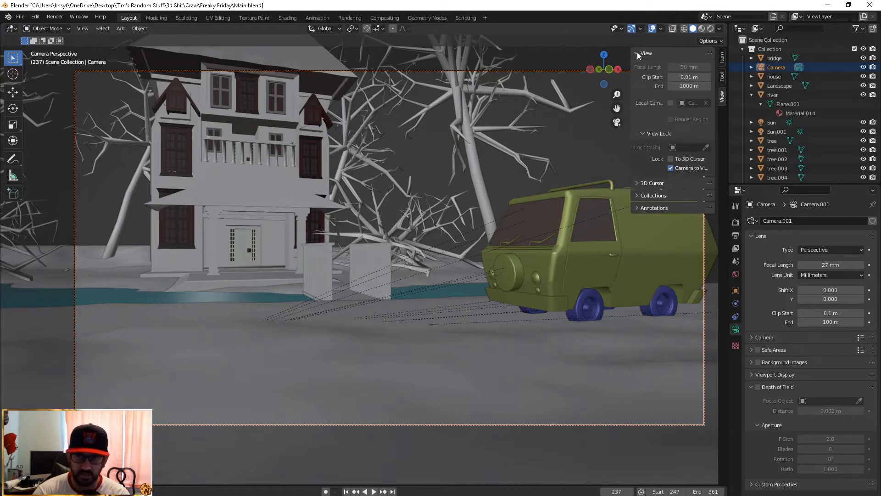
{"action": "left_click", "coordinate": [671, 169]}
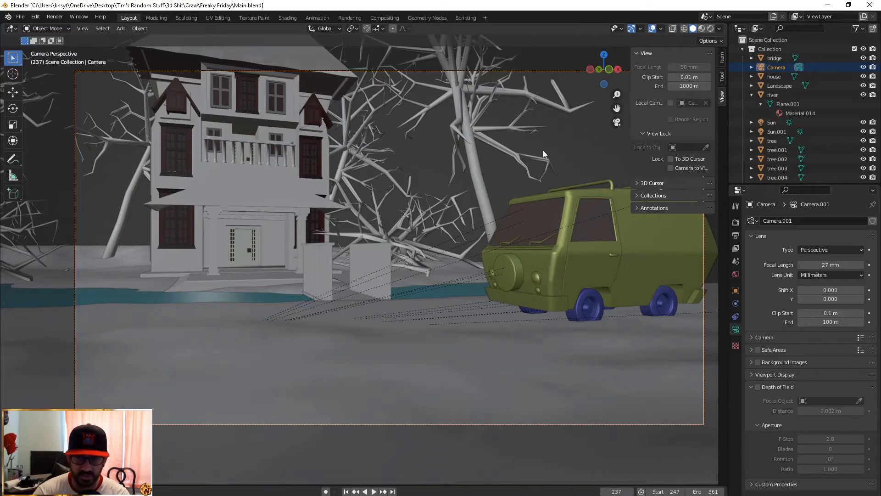
{"action": "key", "text": "KP_0"}
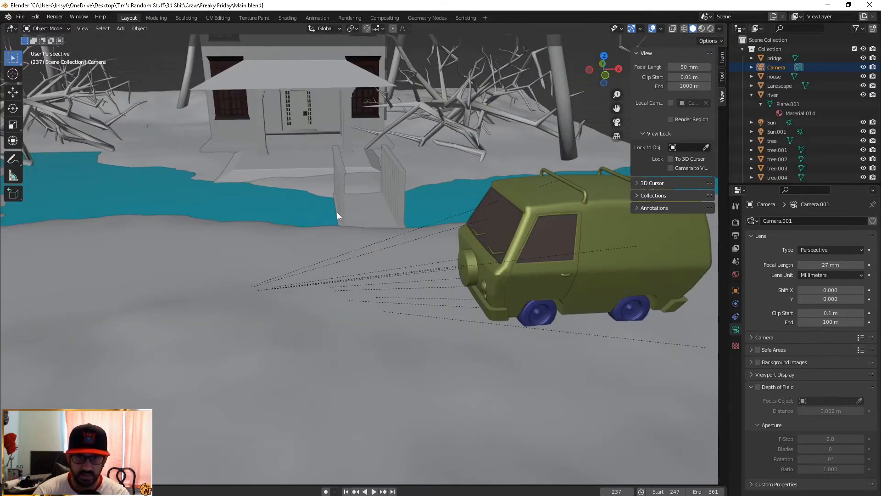
{"action": "scroll", "coordinate": [337, 213], "scroll_direction": "down", "scroll_amount": 3}
{"action": "mouse_move", "coordinate": [596, 217]}
{"action": "middle_mouse_down"}
{"action": "mouse_move", "coordinate": [562, 223]}
{"action": "mouse_move", "coordinate": [527, 212]}
{"action": "mouse_move", "coordinate": [607, 204]}
{"action": "middle_mouse_up"}
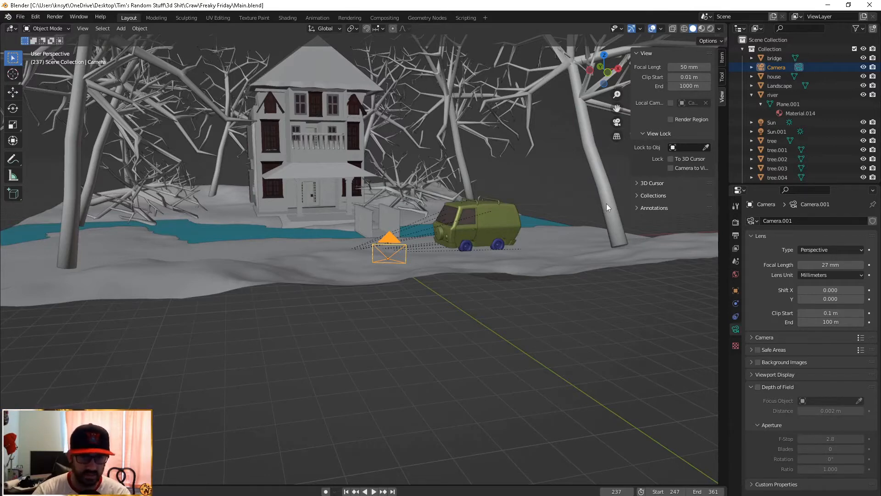
{"action": "key", "text": "KP_0"}
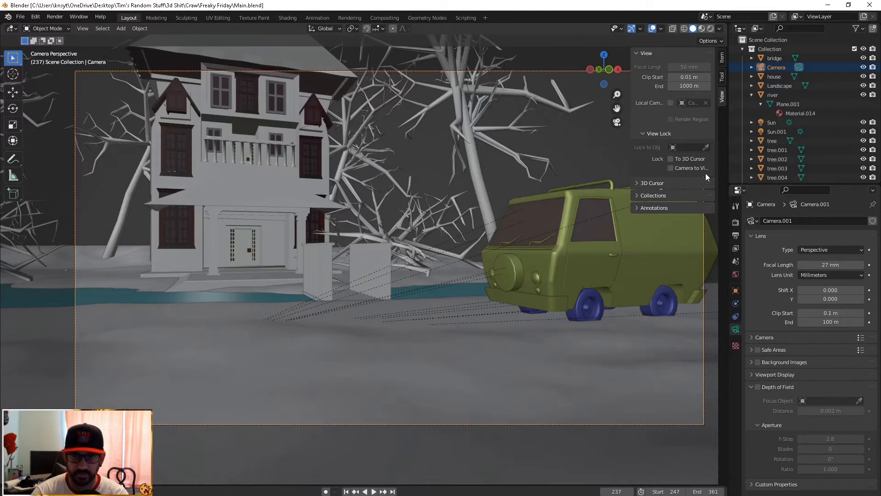
Show the viewport in Material Preview and make Camera.001 in Collection 3 the active camera.
{"action": "left_click", "coordinate": [703, 28]}
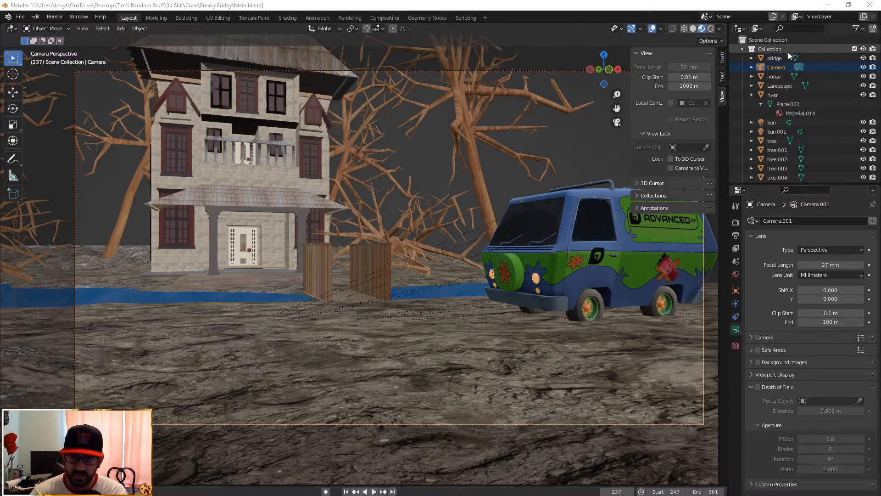
{"action": "left_click", "coordinate": [751, 95]}
{"action": "scroll", "coordinate": [751, 91], "scroll_direction": "down", "scroll_amount": 6}
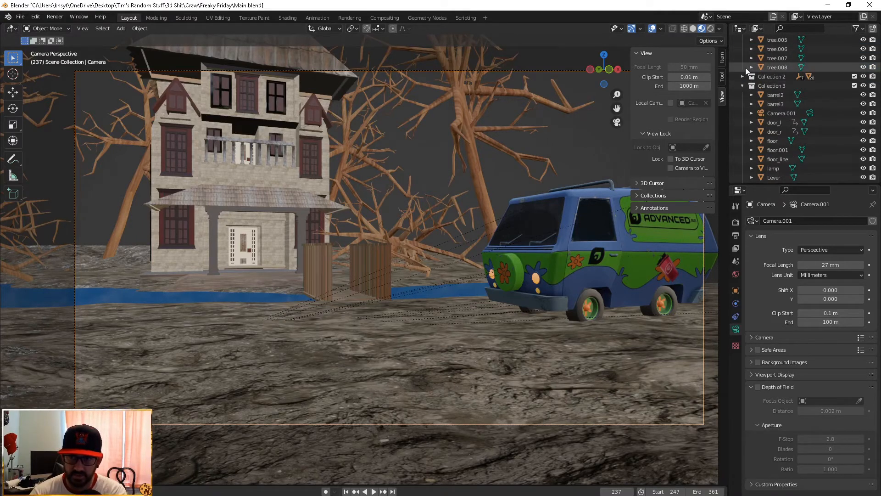
{"action": "left_click", "coordinate": [812, 114]}
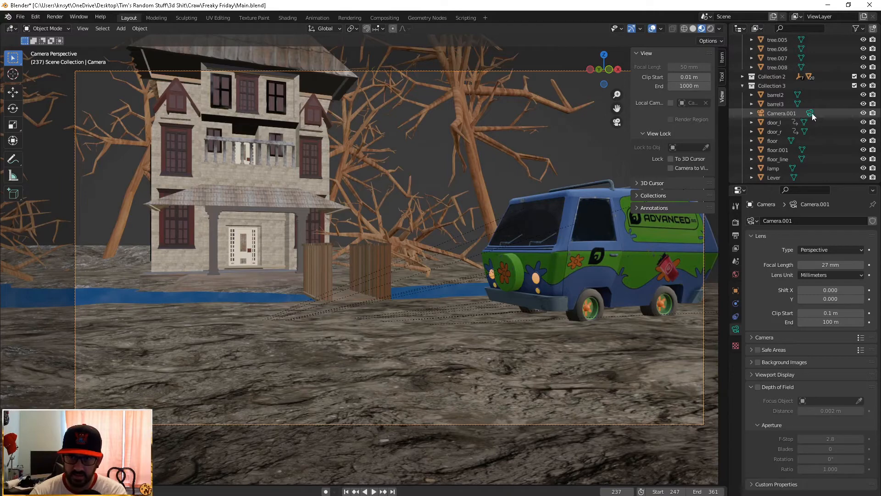
{"action": "left_click", "coordinate": [810, 113]}
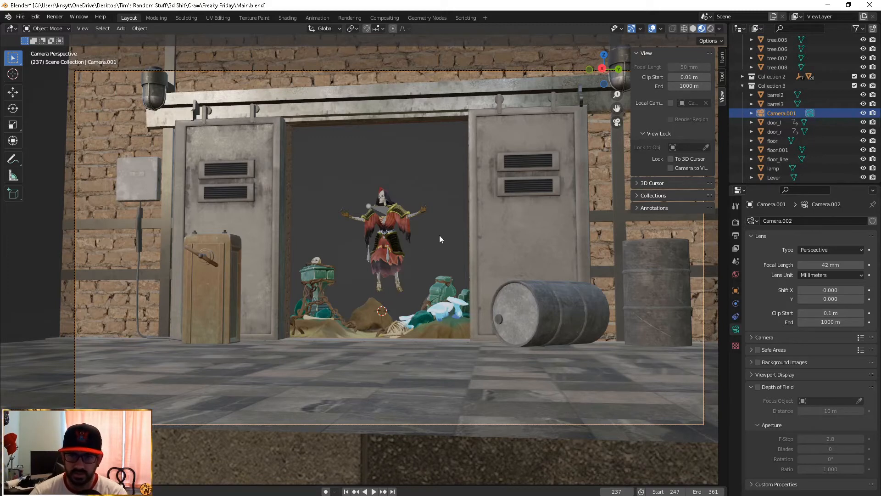
Examine the sliding-door set and skeleton figure from outside the camera and briefly play the animation in reverse.
{"action": "middle_click_drag", "start_coordinate": [440, 236], "coordinate": [404, 240]}
{"action": "scroll", "coordinate": [411, 241], "scroll_direction": "down", "scroll_amount": 10}
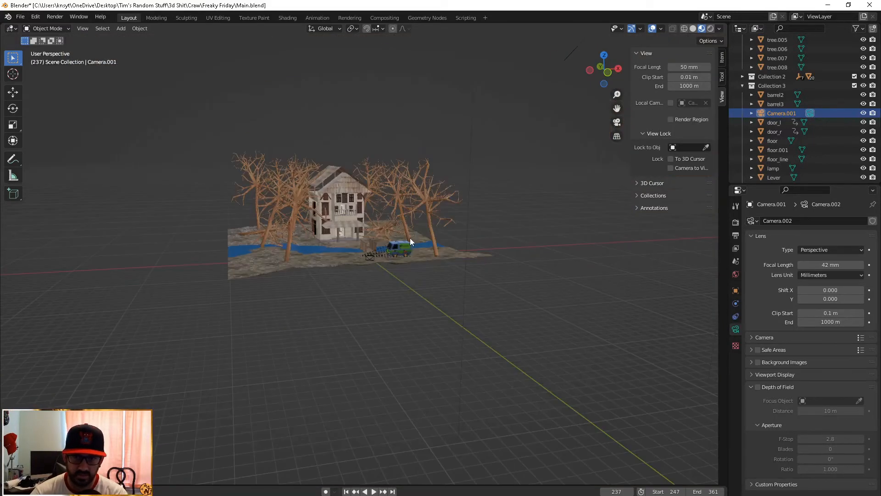
{"action": "middle_click_drag", "start_coordinate": [363, 292], "coordinate": [455, 127]}
{"action": "scroll", "coordinate": [380, 287], "scroll_direction": "up", "scroll_amount": 5}
{"action": "scroll", "coordinate": [380, 290], "scroll_direction": "down", "scroll_amount": 6}
{"action": "scroll", "coordinate": [308, 304], "scroll_direction": "up", "scroll_amount": 5}
{"action": "scroll", "coordinate": [469, 290], "scroll_direction": "up", "scroll_amount": 2}
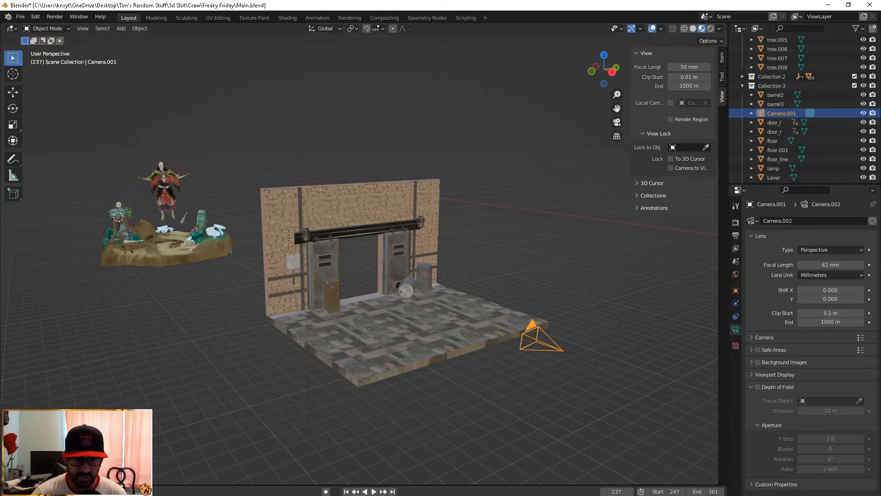
{"action": "key", "text": "ctrl+shift+space"}
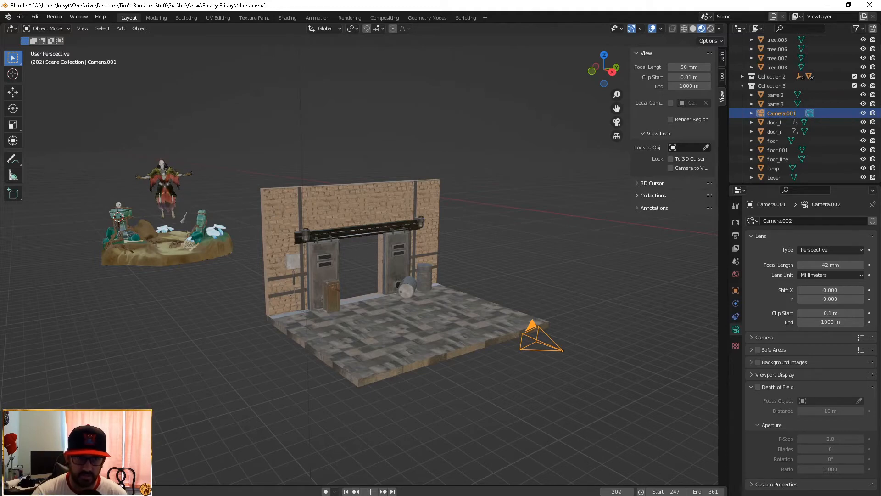
{"action": "key", "text": "space"}
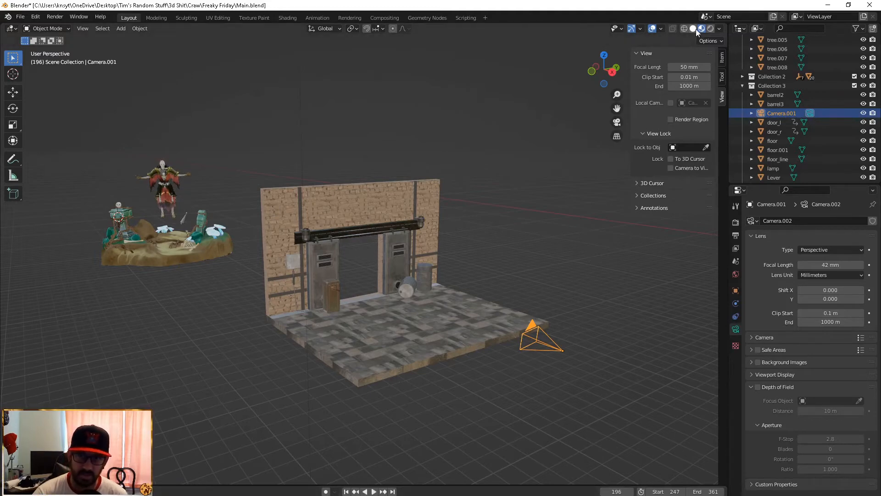
Switch the viewport to Solid shading and play the door animation from frame 0 with the timeline enlarged.
{"action": "left_click", "coordinate": [693, 29]}
{"action": "scroll", "coordinate": [214, 393], "scroll_direction": "down", "scroll_amount": 2}
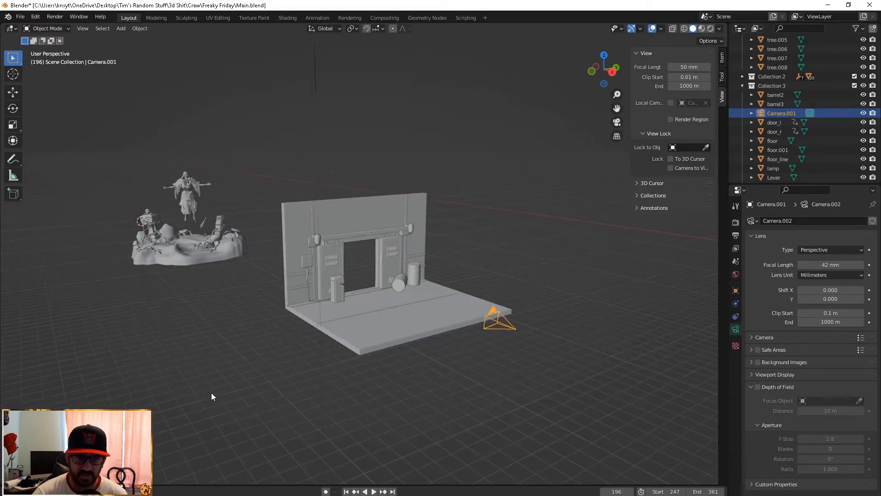
{"action": "left_click_drag", "start_coordinate": [270, 486], "coordinate": [276, 416]}
{"action": "scroll", "coordinate": [285, 460], "scroll_direction": "up", "scroll_amount": 10, "text": "ctrl"}
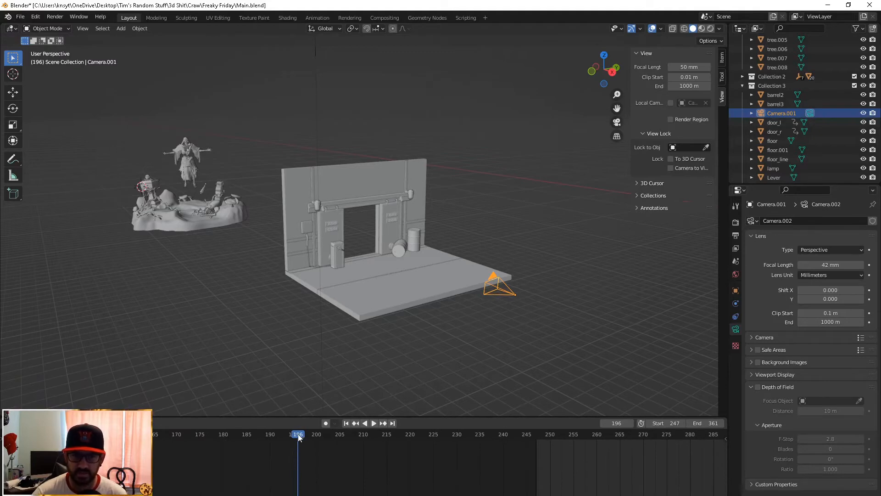
{"action": "left_click_drag", "start_coordinate": [299, 435], "coordinate": [192, 388]}
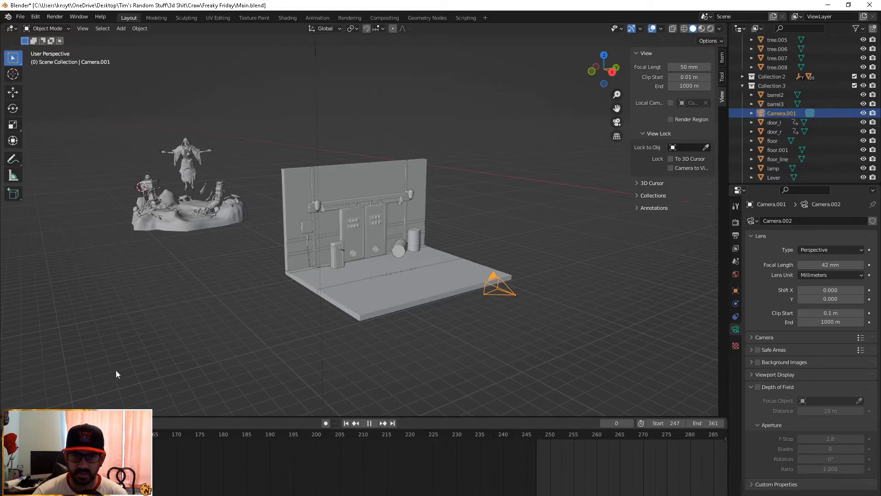
{"action": "key", "text": "Escape"}
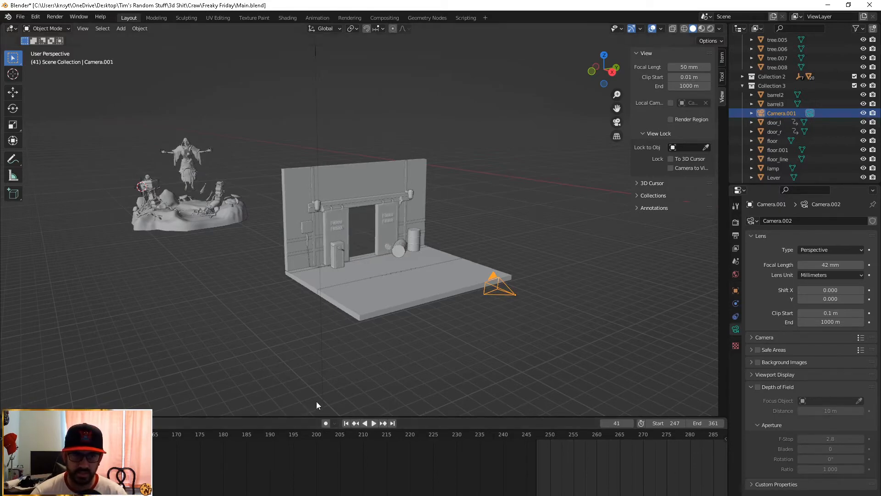
Select the left sliding door, door_l, and return to the camera view.
{"action": "scroll", "coordinate": [340, 464], "scroll_direction": "down", "scroll_amount": 4}
{"action": "scroll", "coordinate": [338, 466], "scroll_direction": "down", "scroll_amount": 2}
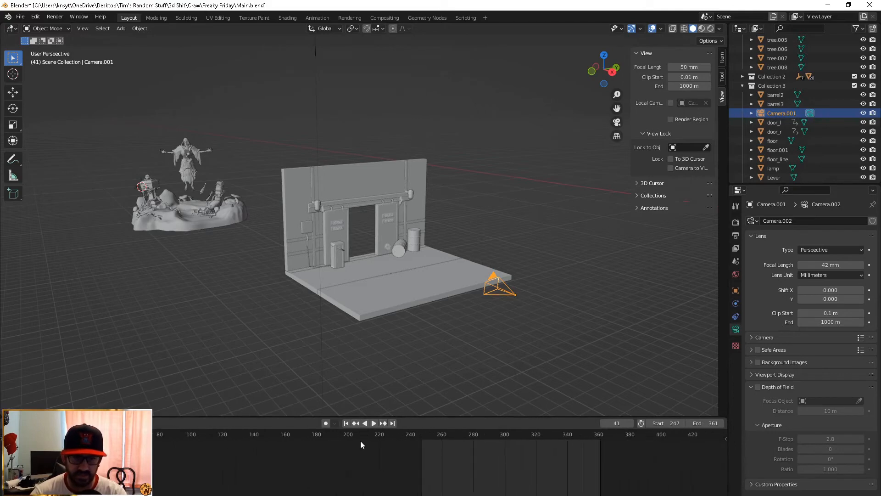
{"action": "left_click", "coordinate": [330, 223]}
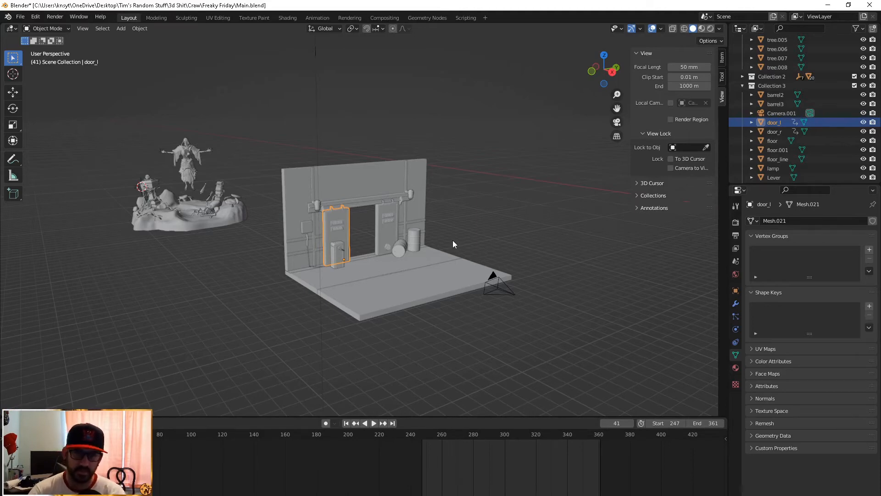
{"action": "key", "text": "KP_0"}
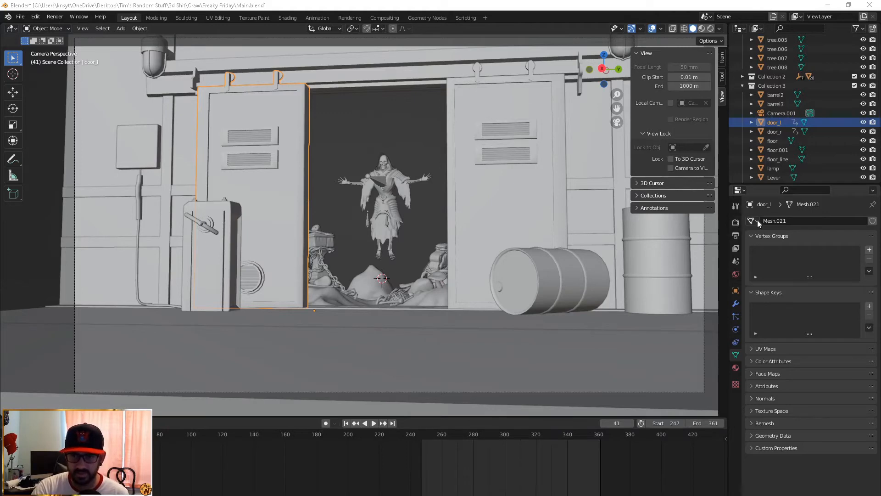
Review the output settings and the Cycles sampling settings, including the render Denoise and Advanced options.
{"action": "left_click", "coordinate": [736, 236]}
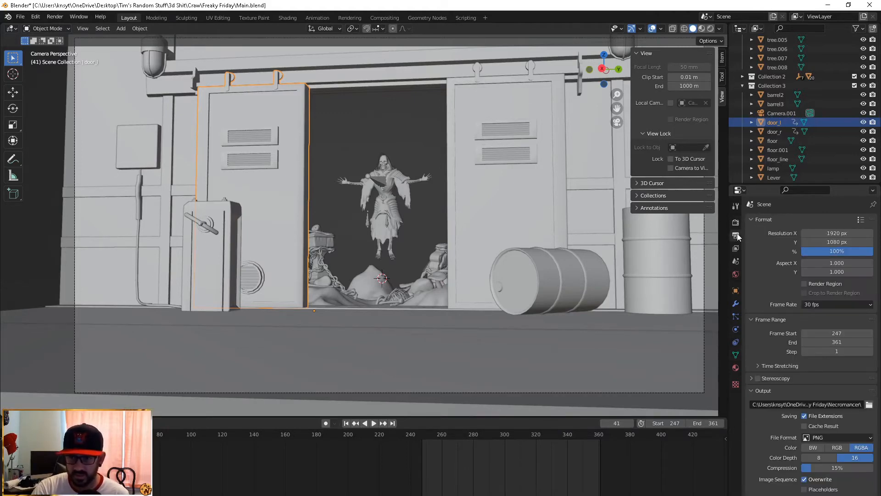
{"action": "left_click", "coordinate": [737, 223]}
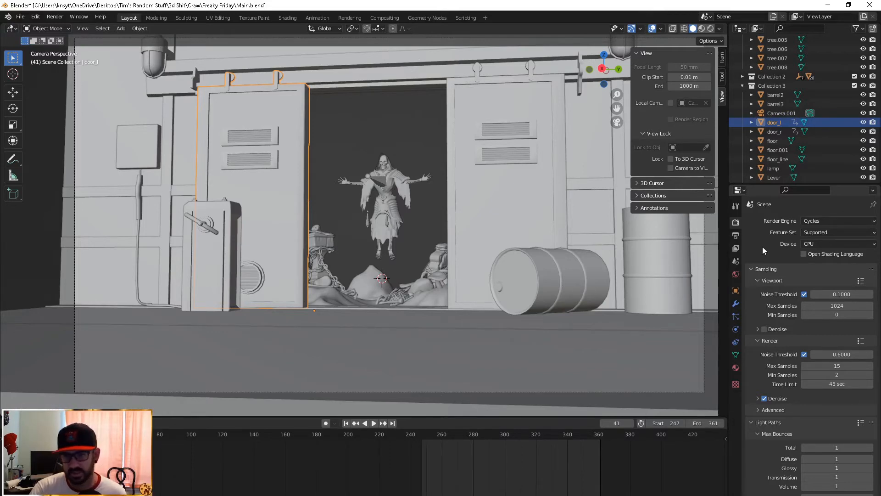
{"action": "scroll", "coordinate": [783, 261], "scroll_direction": "down", "scroll_amount": 2}
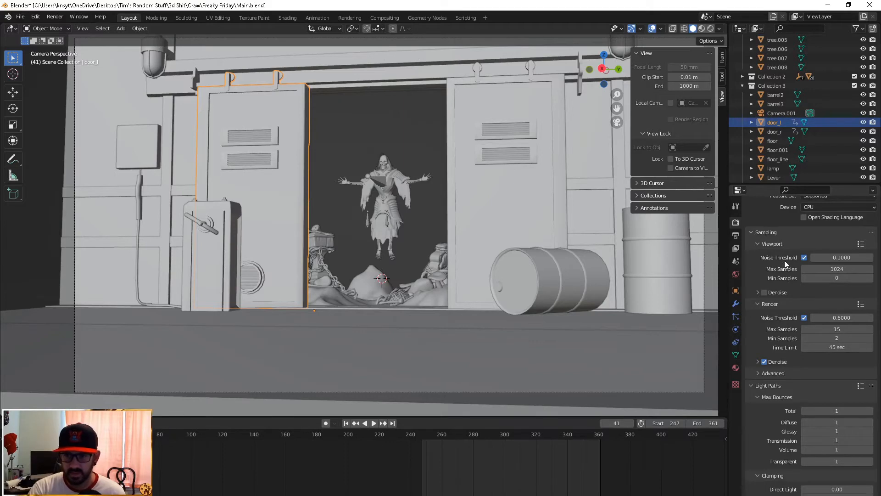
{"action": "scroll", "coordinate": [784, 261], "scroll_direction": "down", "scroll_amount": 3}
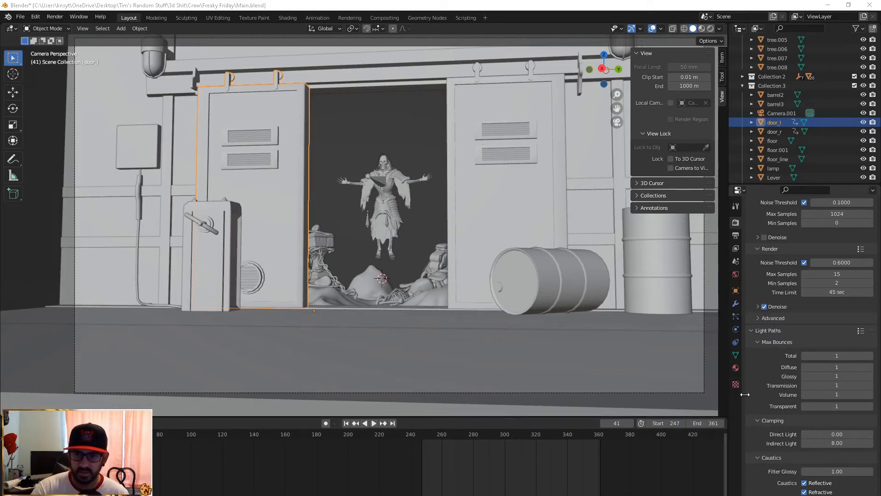
{"action": "left_click", "coordinate": [758, 307]}
{"action": "left_click", "coordinate": [759, 308]}
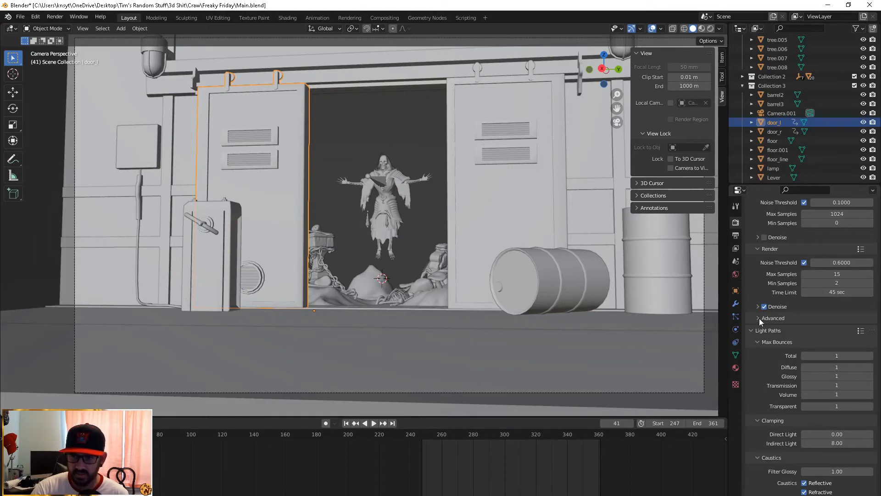
{"action": "left_click", "coordinate": [760, 320]}
{"action": "left_click", "coordinate": [760, 319]}
Examine the render settings for light bounces, clamping and caustics, plus the Volumes and Curves options.
{"action": "scroll", "coordinate": [765, 314], "scroll_direction": "down", "scroll_amount": 2}
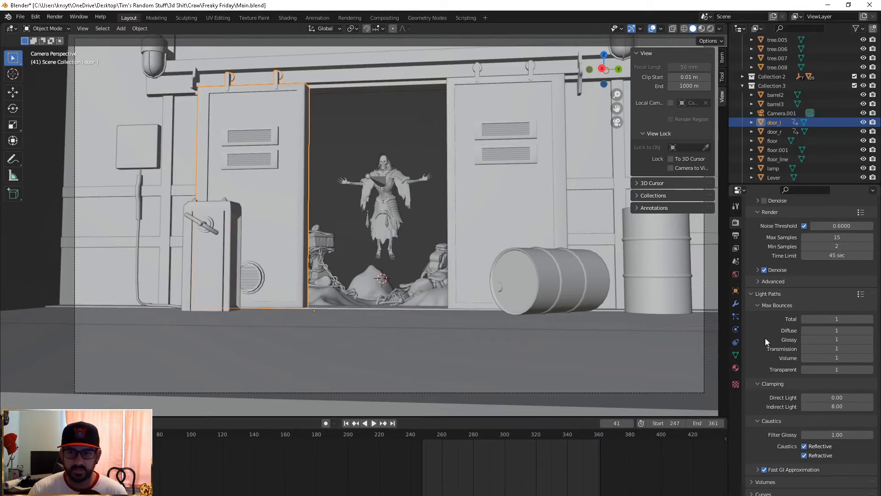
{"action": "scroll", "coordinate": [788, 353], "scroll_direction": "down", "scroll_amount": 1}
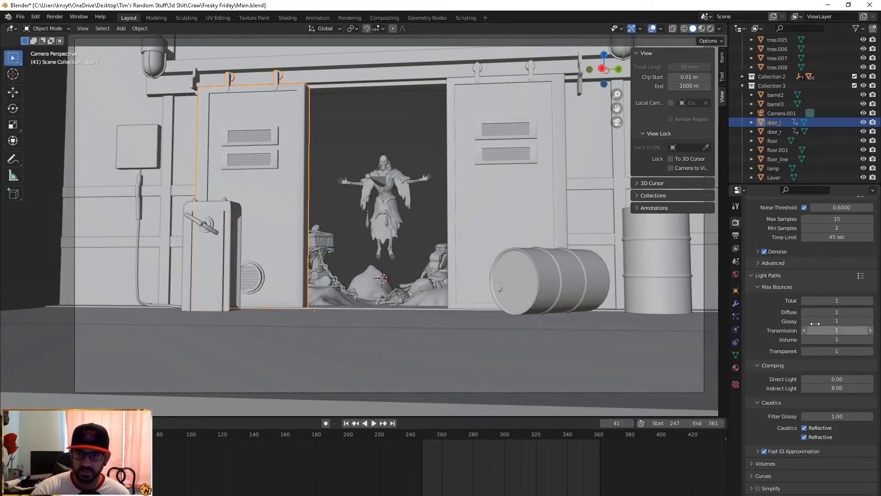
{"action": "scroll", "coordinate": [787, 367], "scroll_direction": "down", "scroll_amount": 1}
{"action": "left_click", "coordinate": [804, 409]}
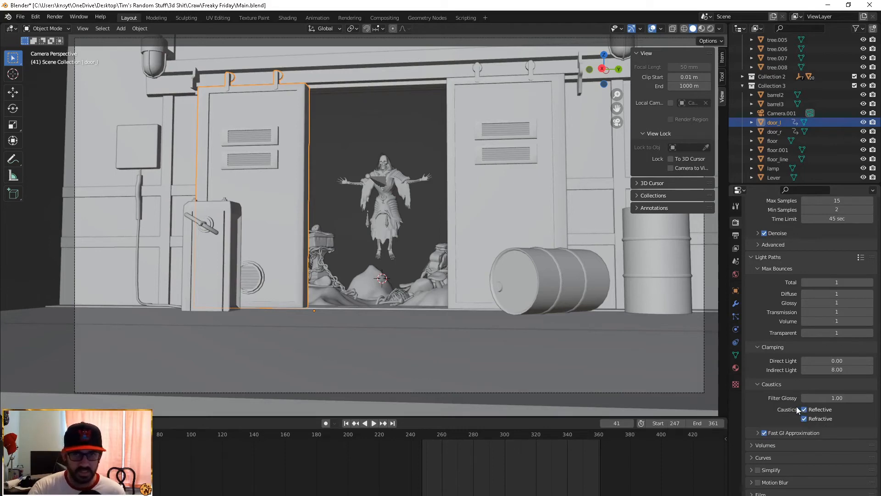
{"action": "scroll", "coordinate": [781, 388], "scroll_direction": "down", "scroll_amount": 3}
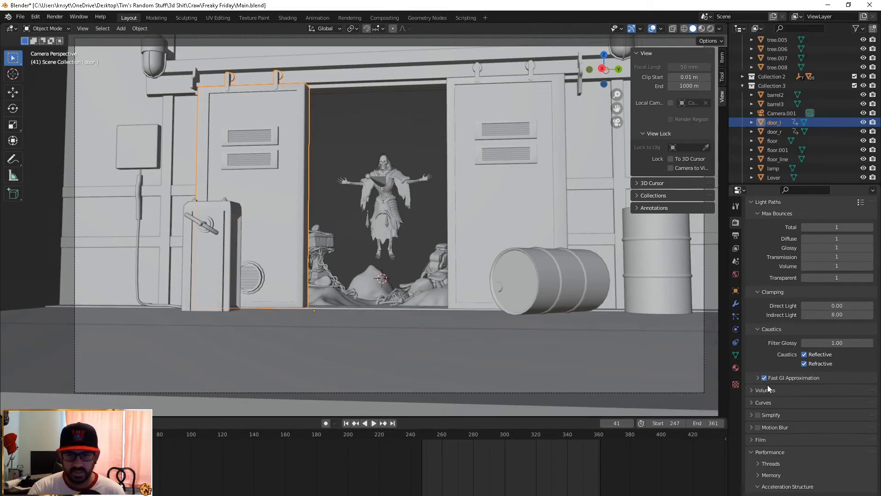
{"action": "left_click", "coordinate": [754, 390]}
{"action": "left_click", "coordinate": [754, 390]}
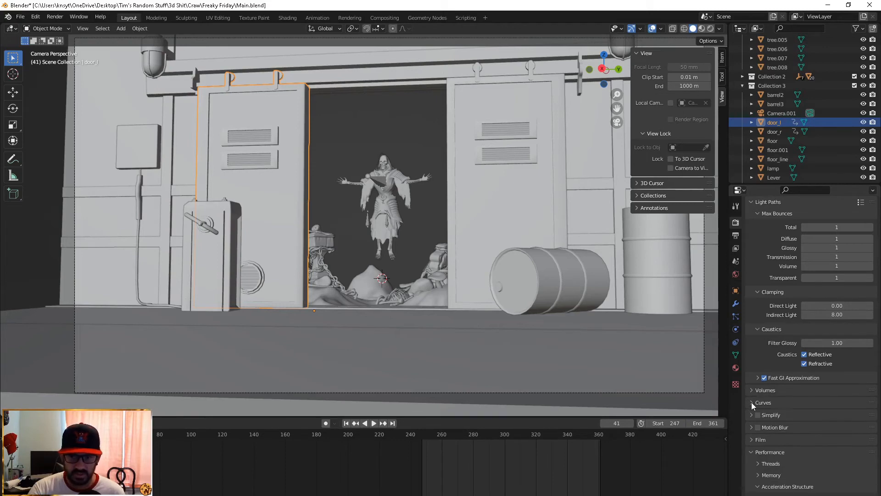
{"action": "left_click", "coordinate": [751, 403]}
{"action": "left_click", "coordinate": [752, 402]}
{"action": "scroll", "coordinate": [755, 390], "scroll_direction": "down", "scroll_amount": 1}
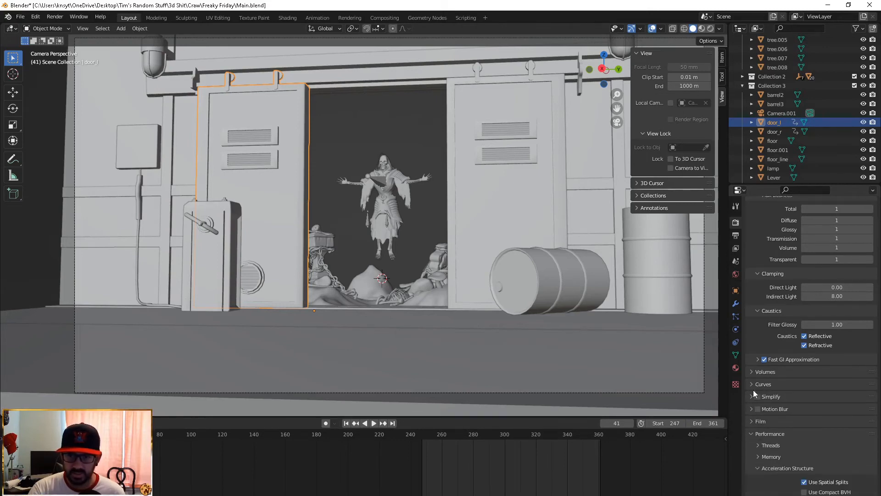
Review the Film render settings, including exposure, the pixel filter and the Transparent option.
{"action": "scroll", "coordinate": [753, 390], "scroll_direction": "down", "scroll_amount": 2}
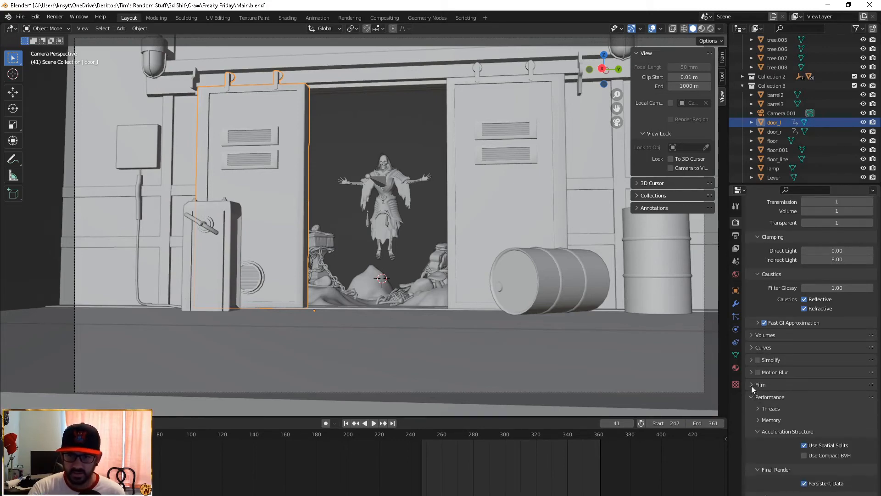
{"action": "left_click", "coordinate": [752, 387]}
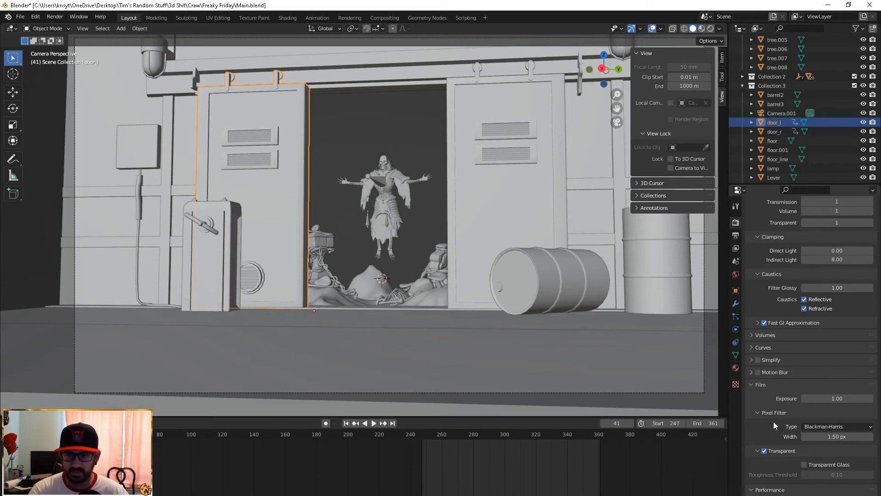
{"action": "scroll", "coordinate": [773, 422], "scroll_direction": "down", "scroll_amount": 5}
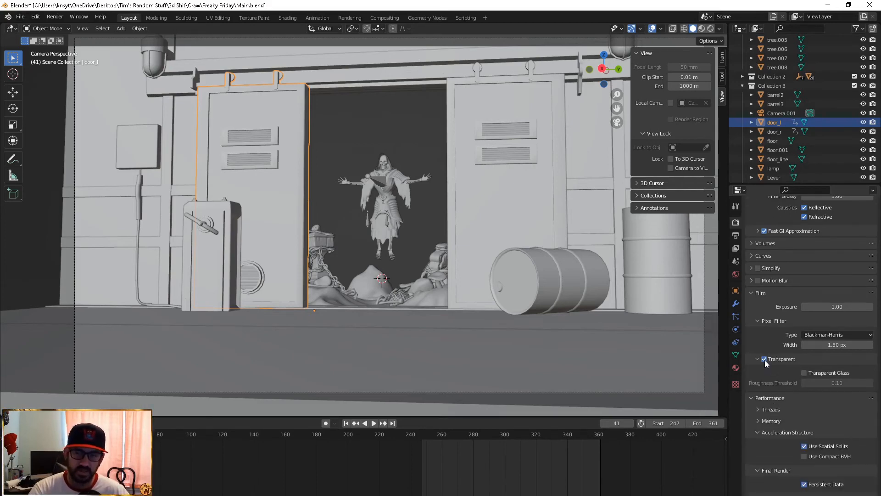
Examine the Performance settings for threads, memory tiling, acceleration structure and persistent data, and return to the Sampling settings.
{"action": "scroll", "coordinate": [763, 361], "scroll_direction": "down", "scroll_amount": 3}
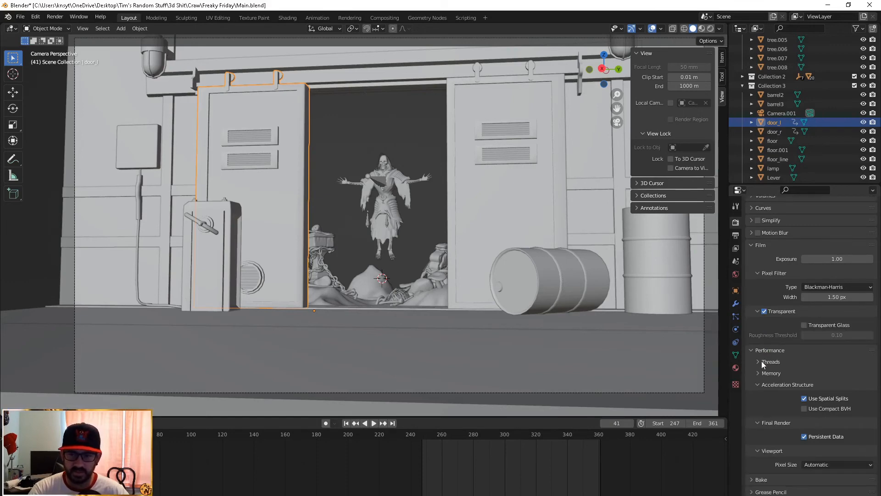
{"action": "left_click", "coordinate": [758, 361]}
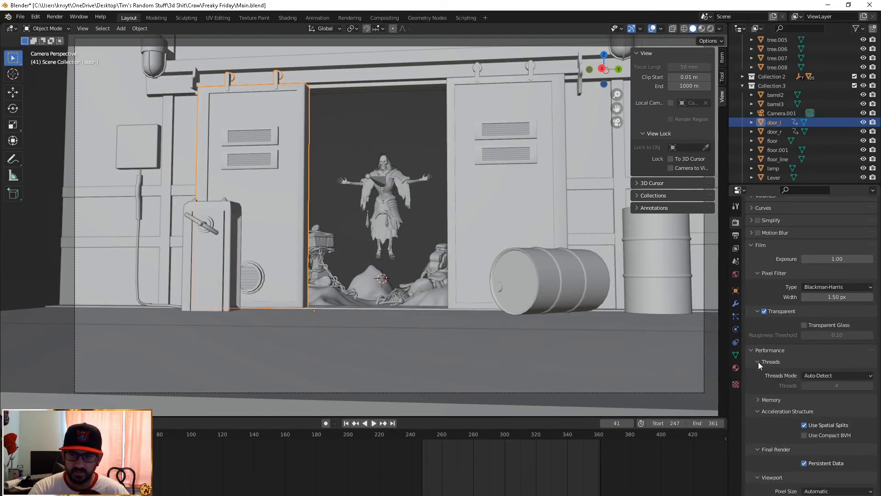
{"action": "left_click", "coordinate": [758, 362]}
{"action": "left_click", "coordinate": [758, 373]}
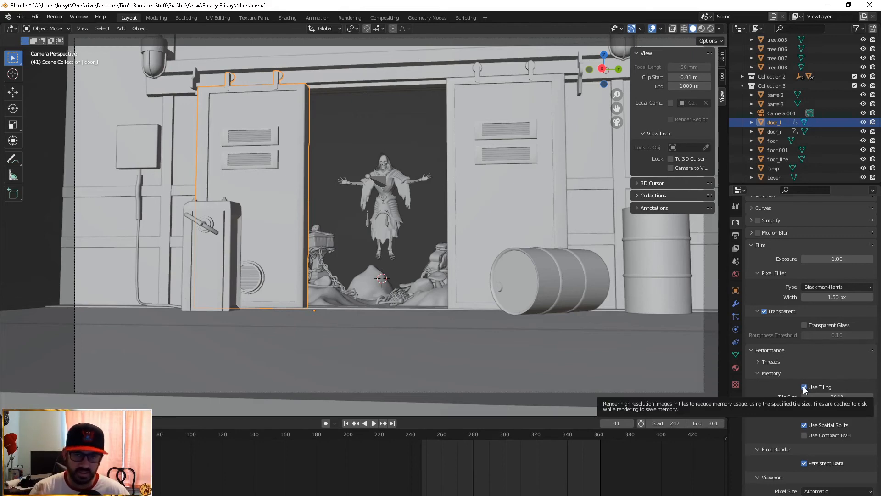
{"action": "left_click", "coordinate": [755, 373]}
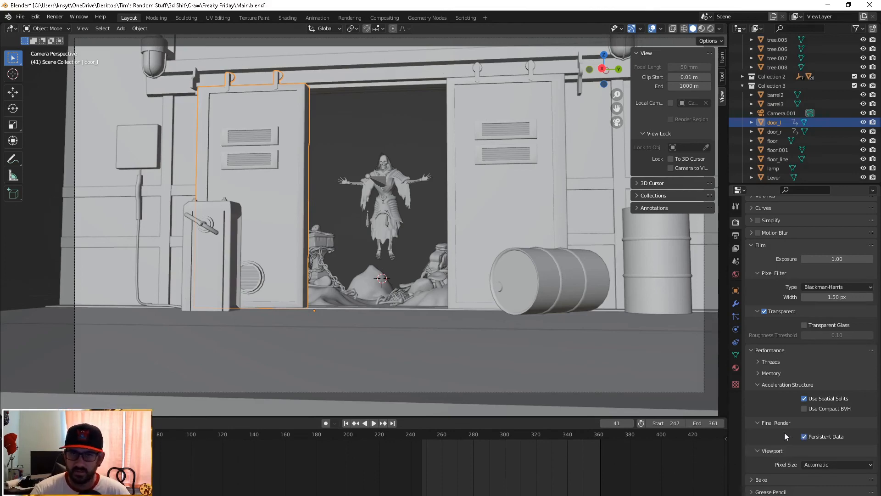
{"action": "scroll", "coordinate": [768, 381], "scroll_direction": "up", "scroll_amount": 15}
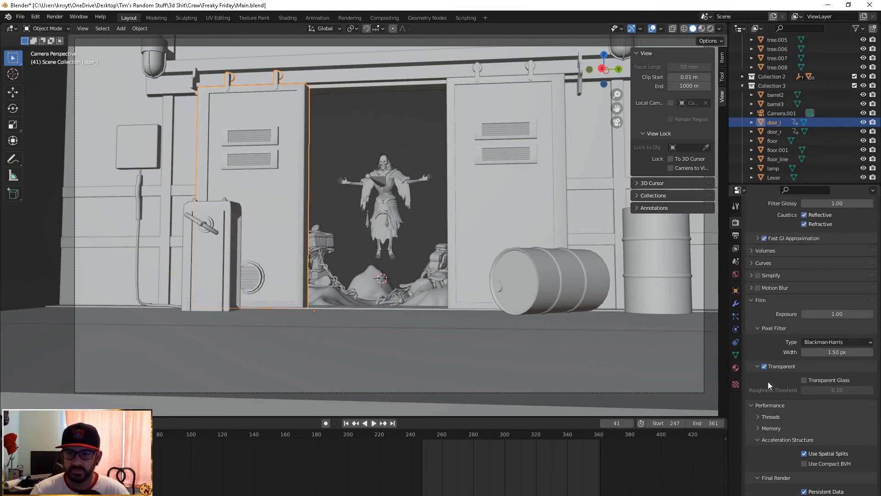
{"action": "scroll", "coordinate": [769, 381], "scroll_direction": "up", "scroll_amount": 6}
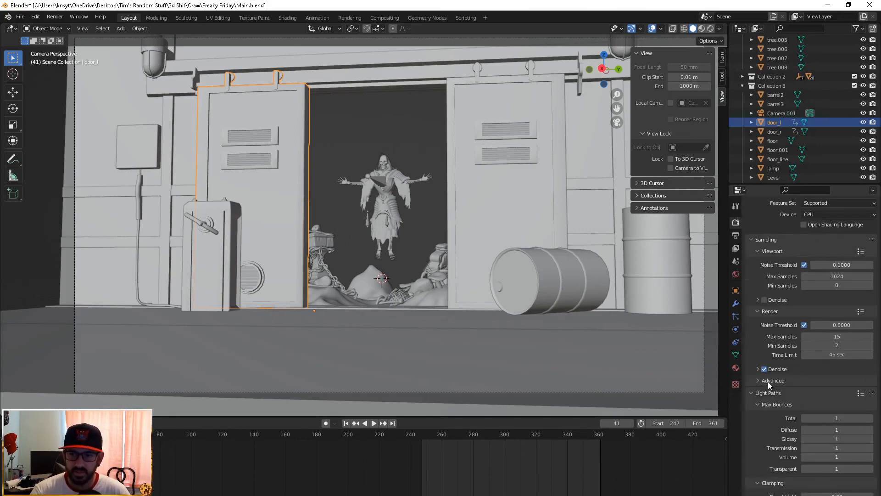